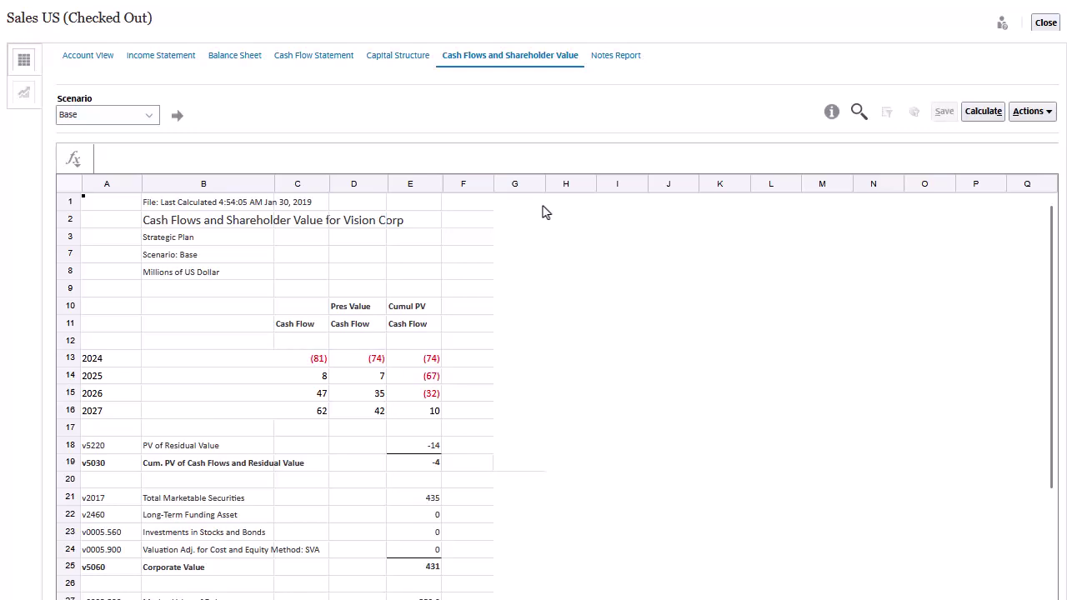
Reload the cash flow report under Upside Case (corporate value 587) and open the Scenario Manager
left_click(149, 116)
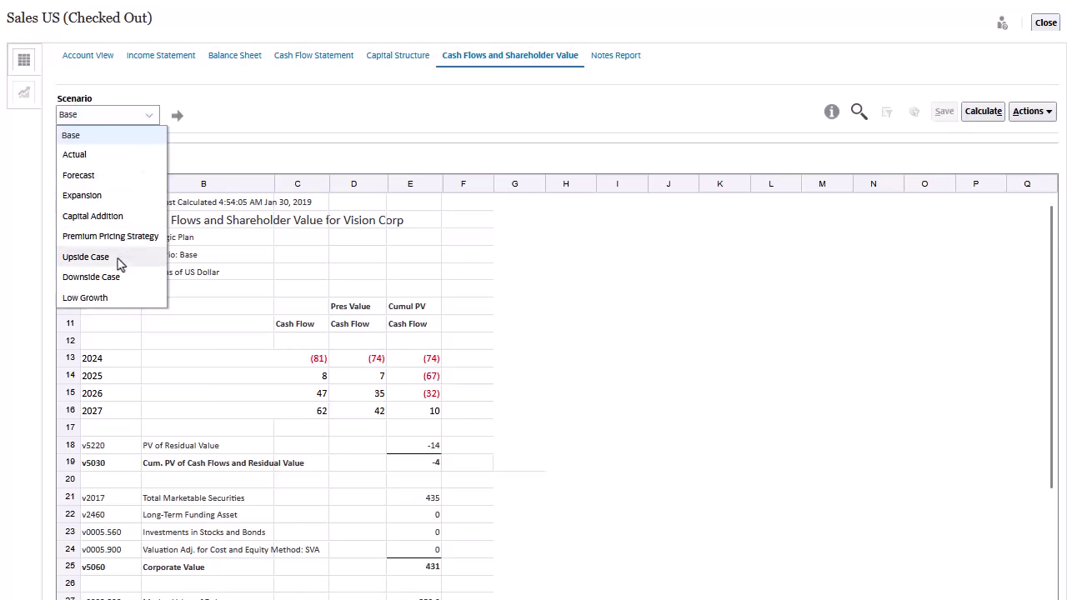
left_click(86, 257)
left_click(177, 115)
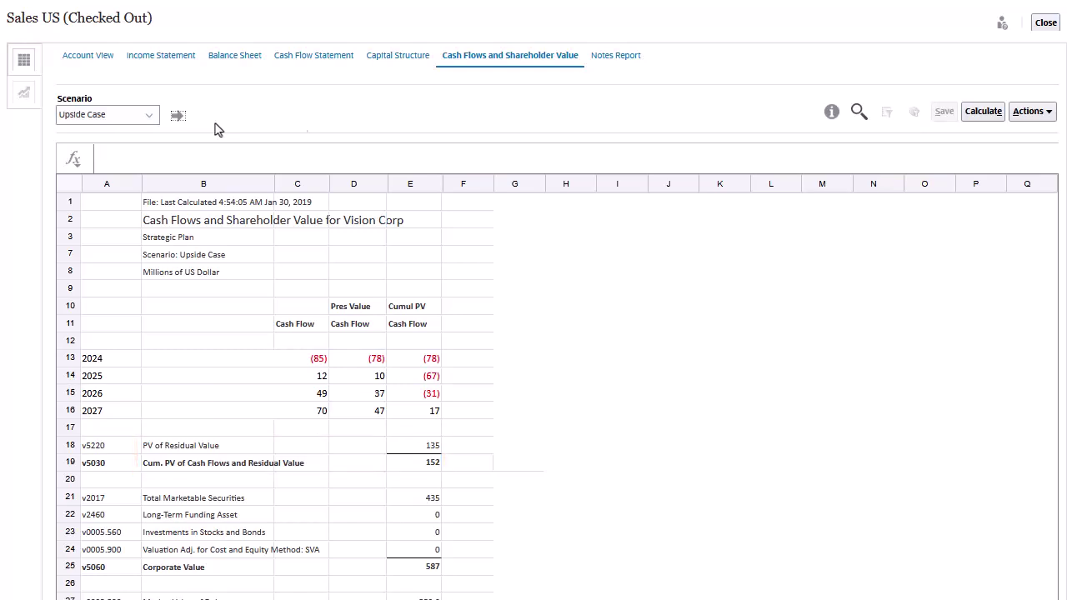
left_click(1048, 111)
left_click(967, 202)
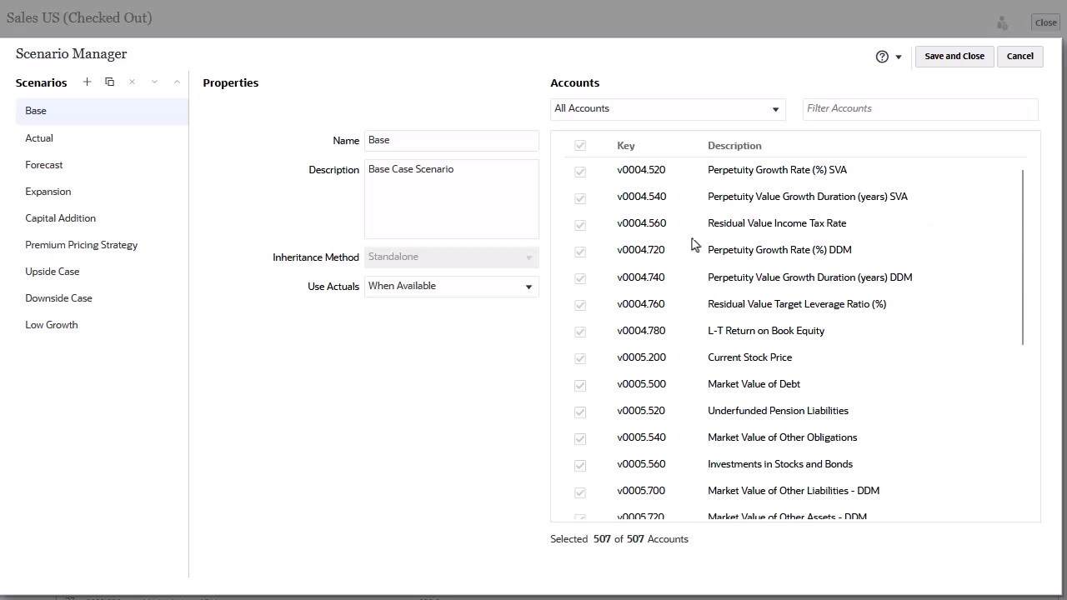
left_click(116, 283)
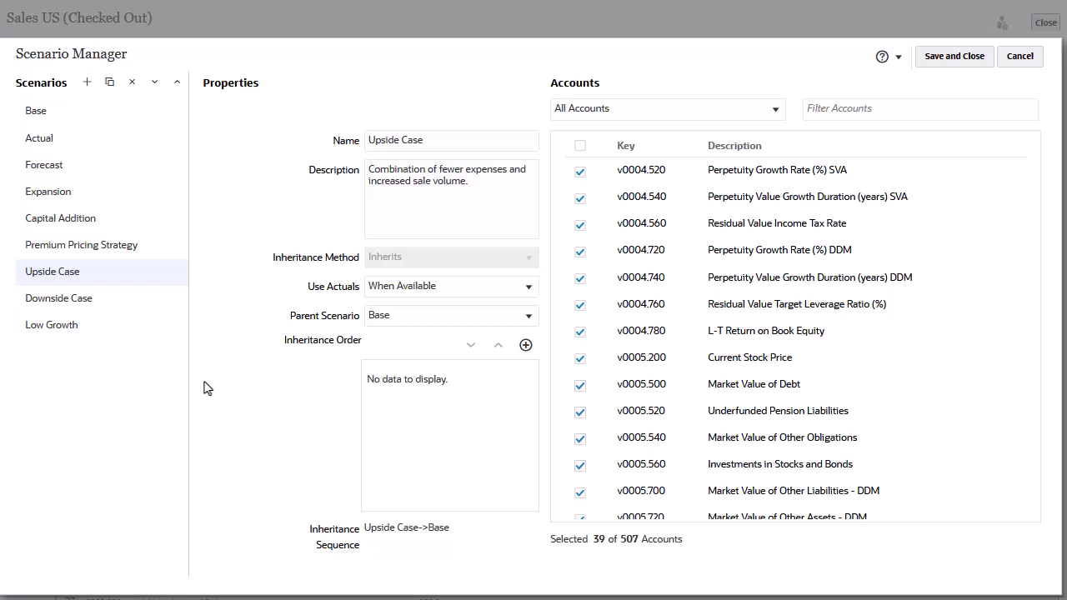
left_click(161, 111)
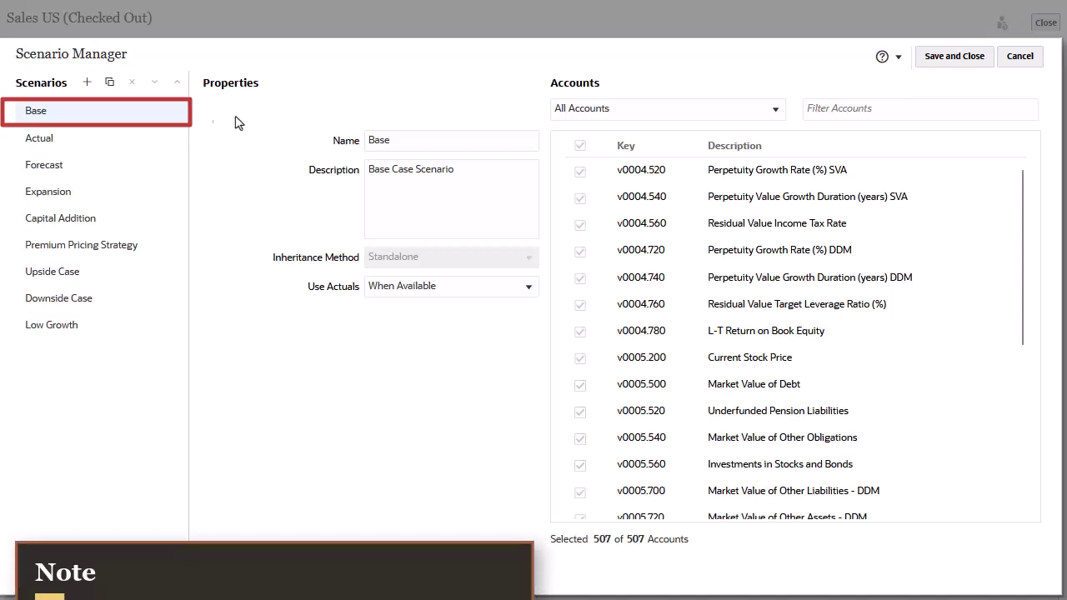
scroll(1034, 275, "down", 5)
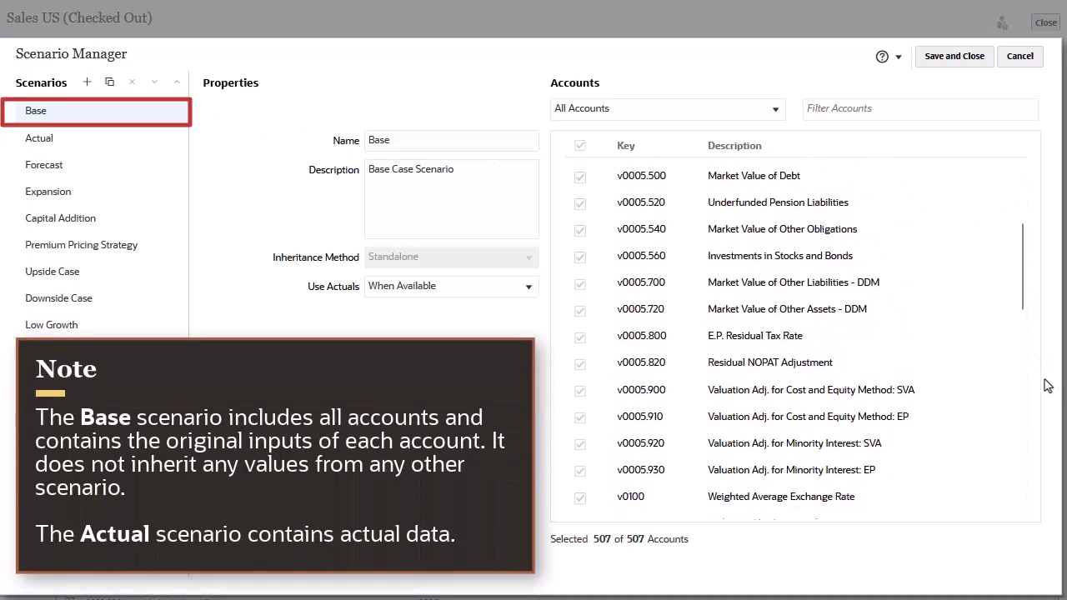
scroll(1042, 350, "up", 2)
scroll(1039, 283, "up", 2)
scroll(1035, 234, "up", 1)
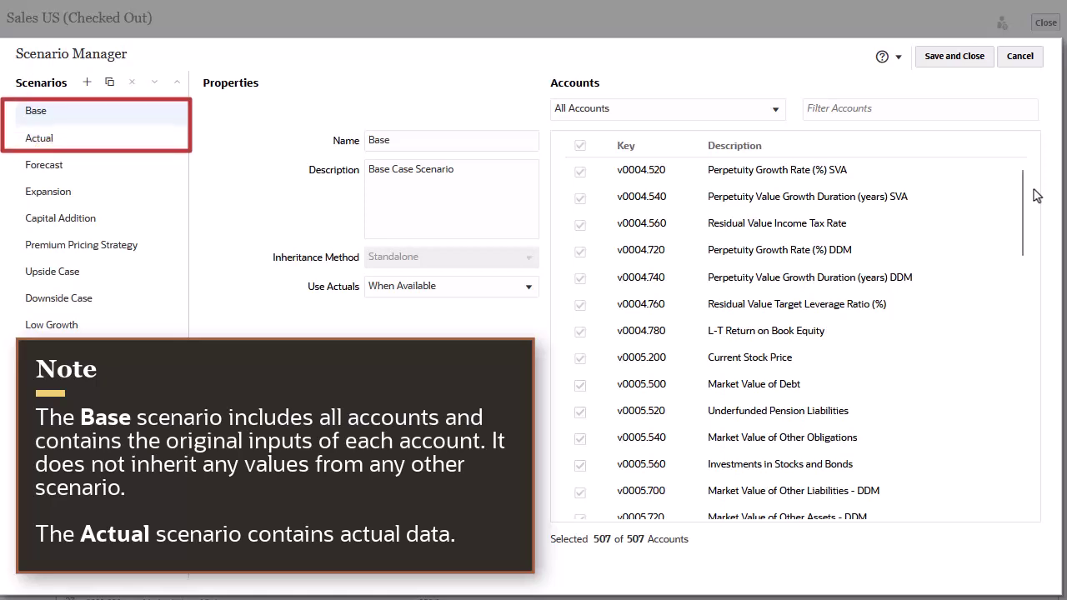
Add a new scenario named 'High Growth' with the description 'High Growth Scenario'
left_click(87, 83)
triple_click(493, 150)
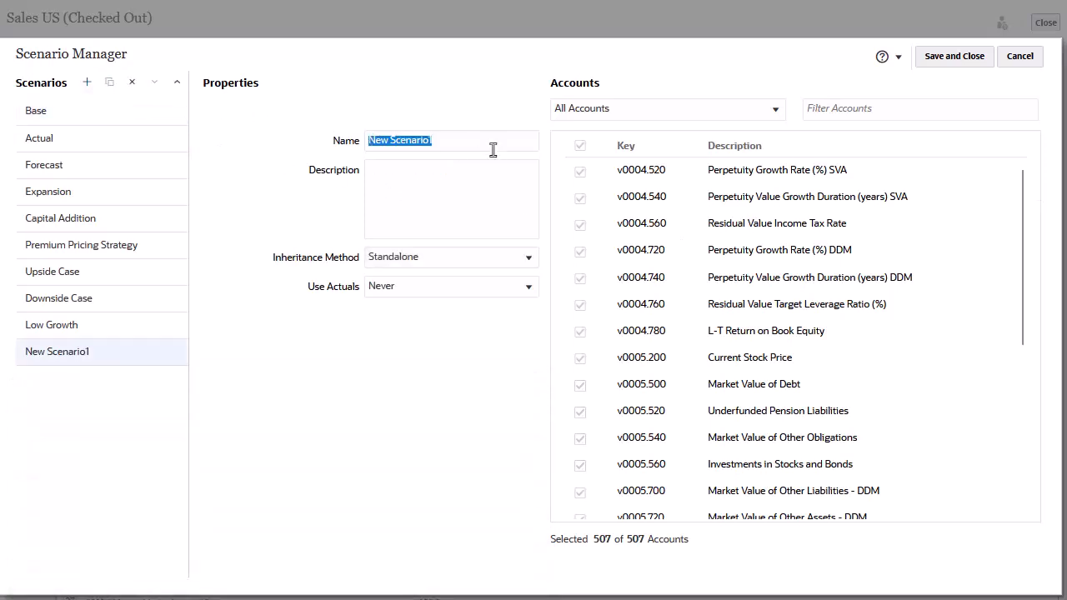
type("High Growth")
left_click(408, 165)
type("High G")
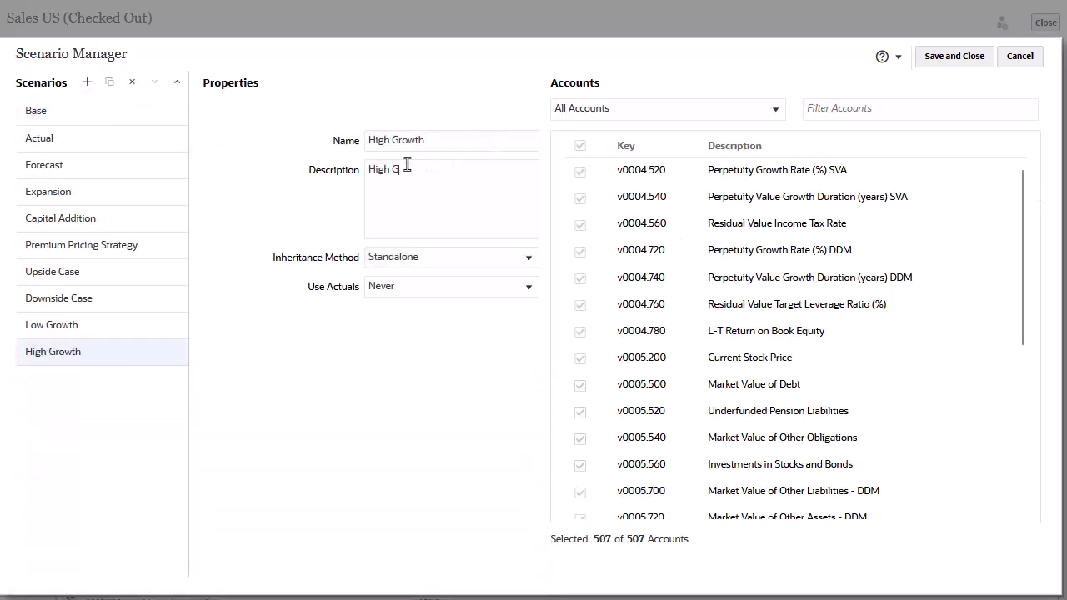
type("rowth Scenario")
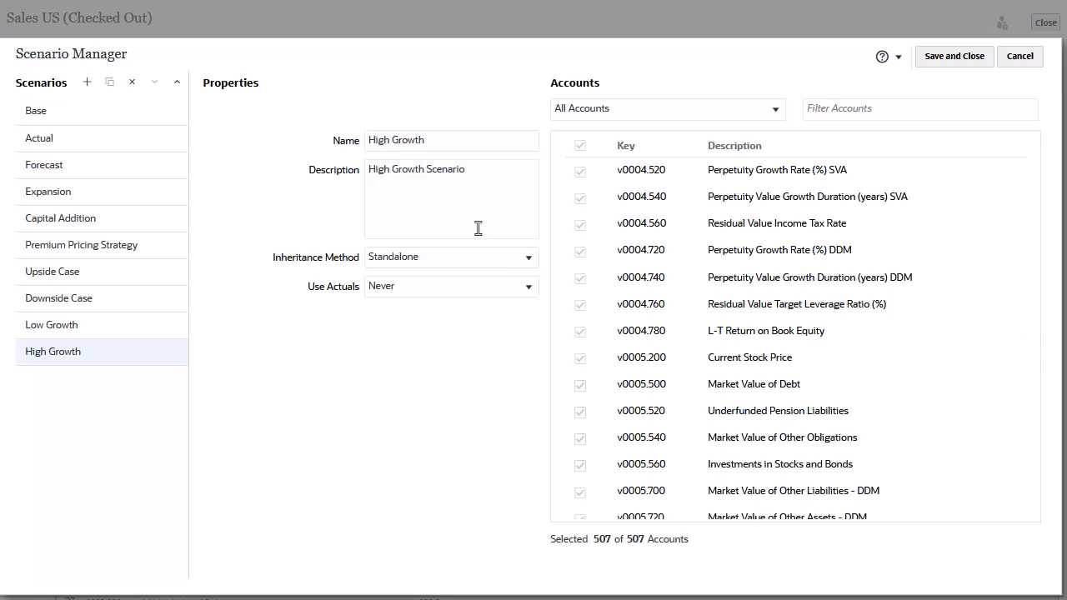
Set the inheritance method to Inherits, with Upside Case in the inheritance order
left_click(526, 261)
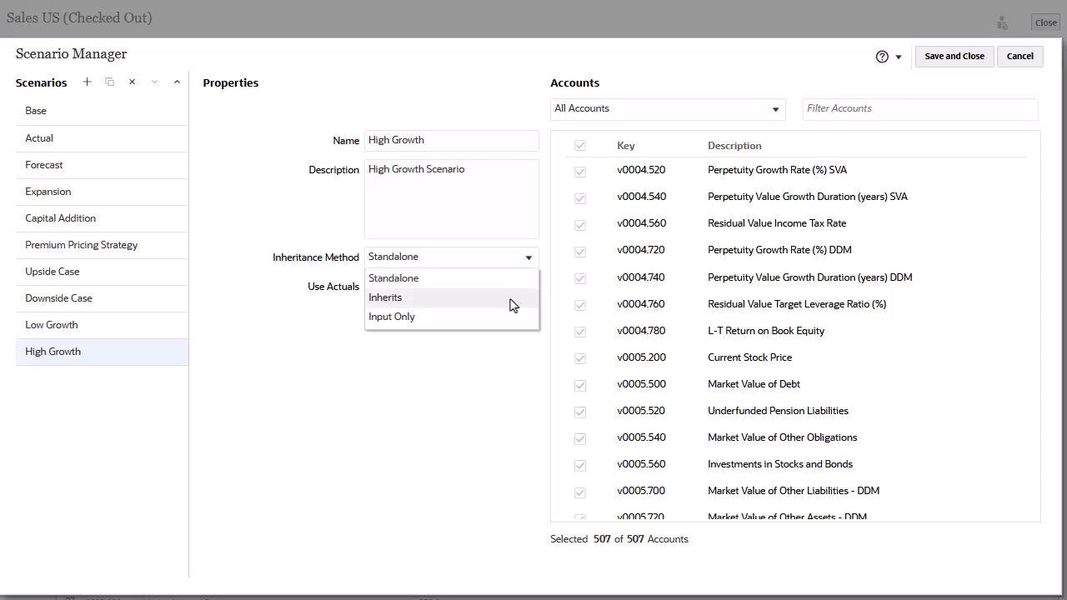
left_click(508, 298)
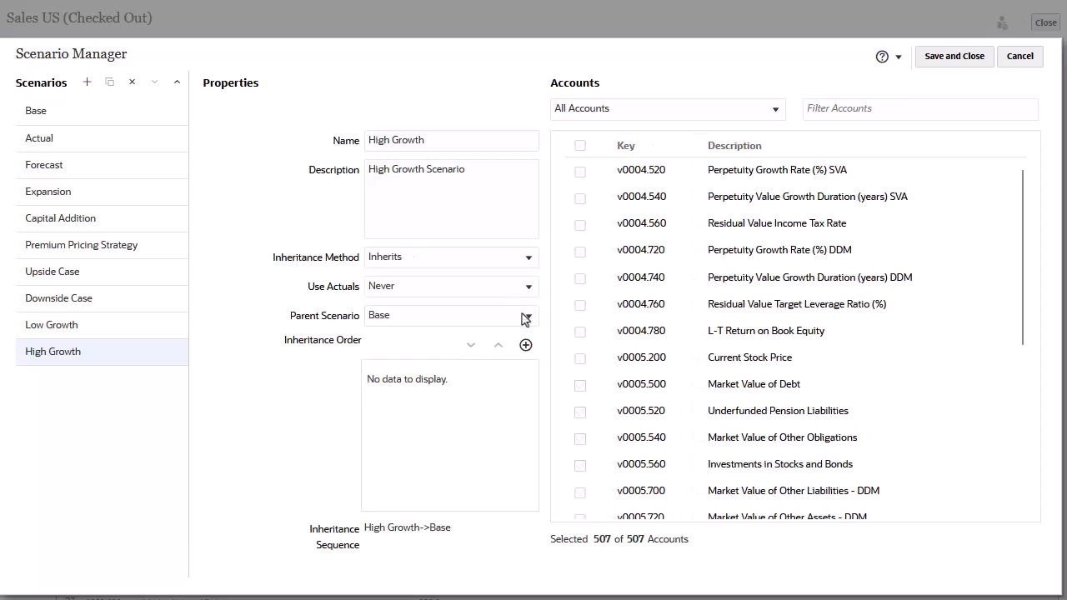
left_click(526, 345)
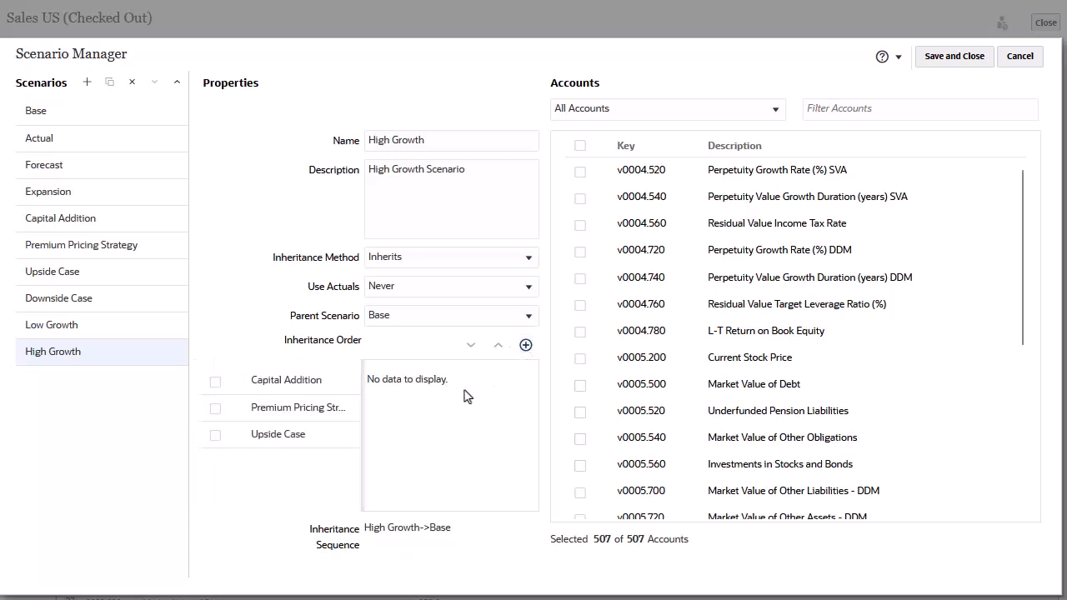
left_click(309, 433)
left_click(407, 454)
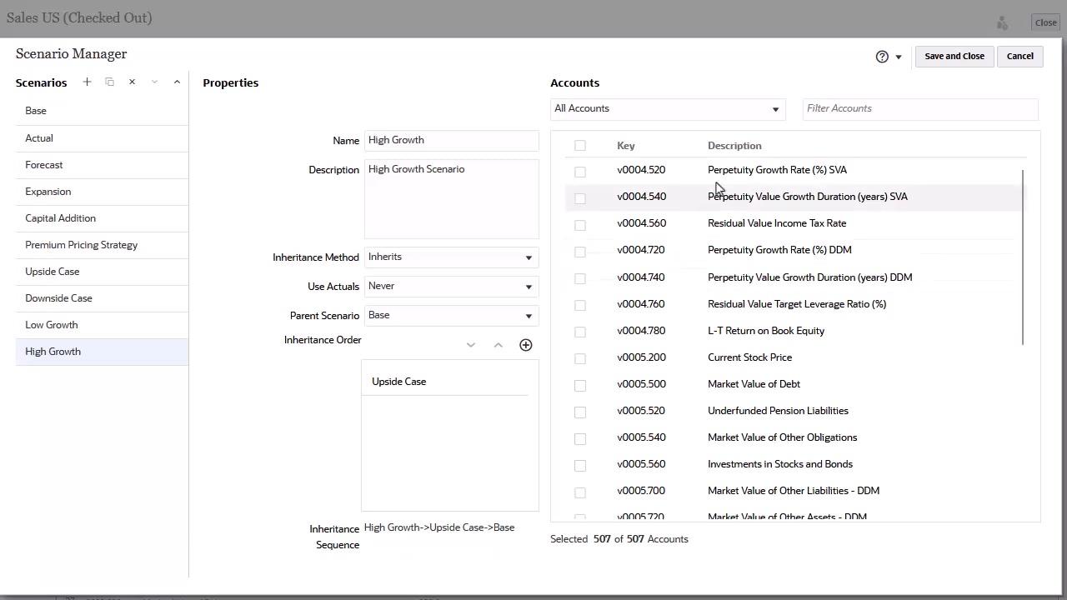
Filter accounts by '03' and include Unit Volume and Product Price
left_click(827, 107)
type("03")
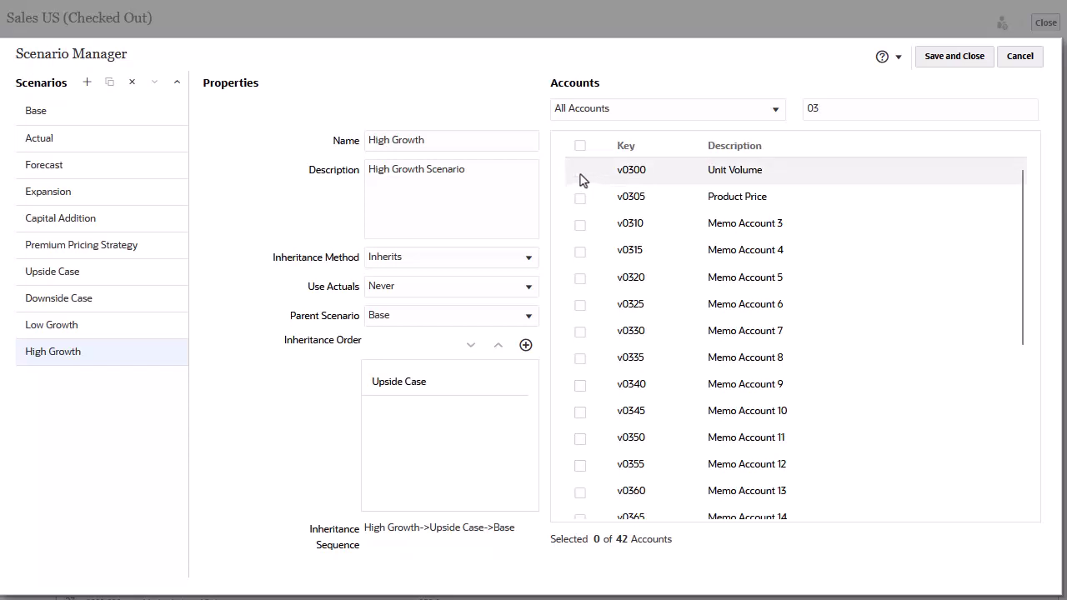
left_click(579, 172)
left_click(579, 198)
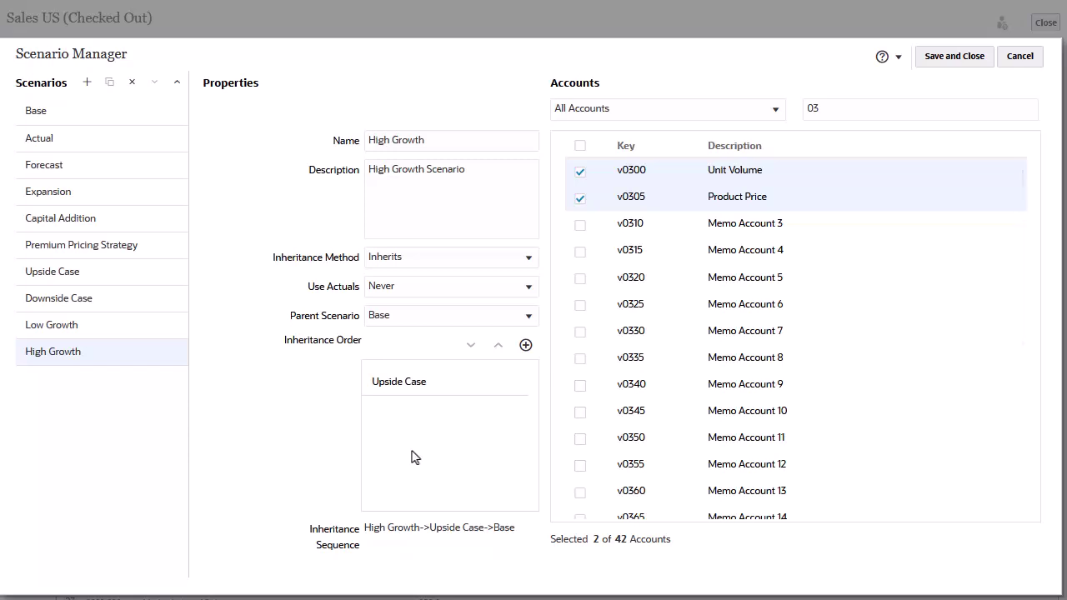
left_click(146, 334)
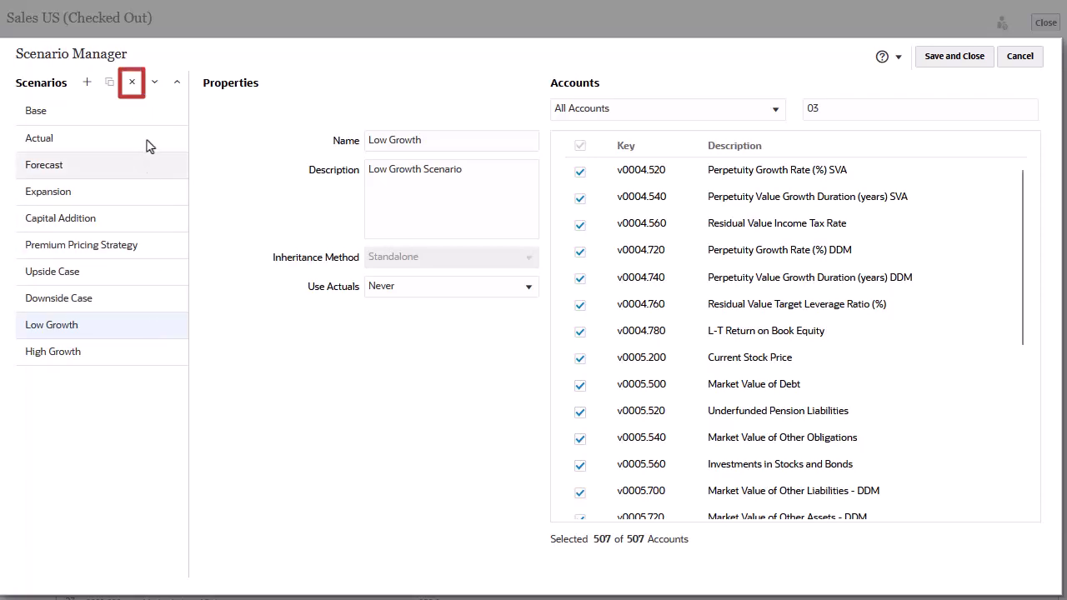
left_click(135, 85)
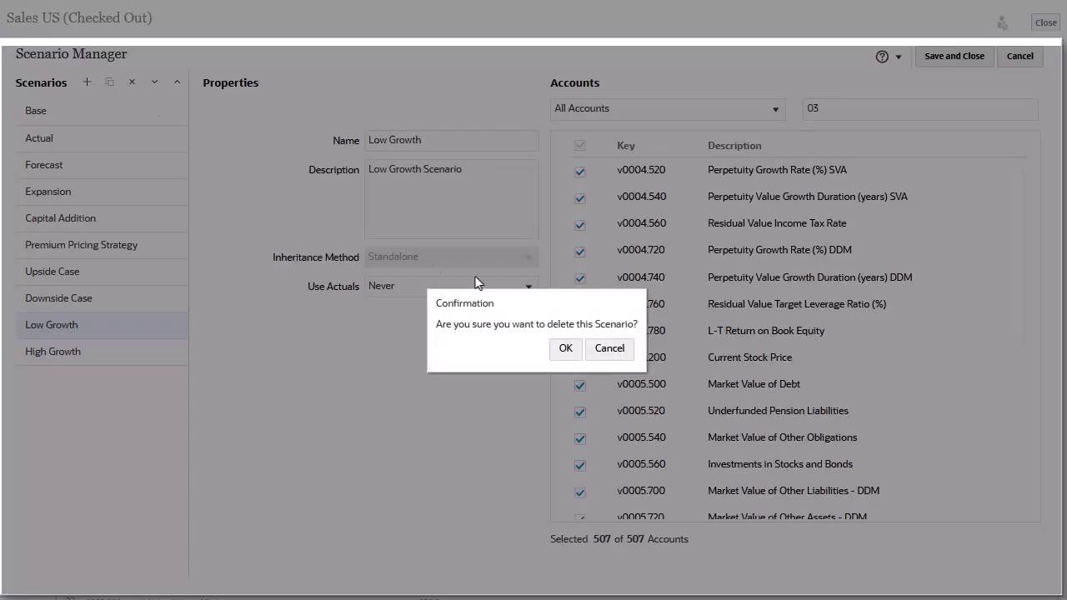
left_click(607, 347)
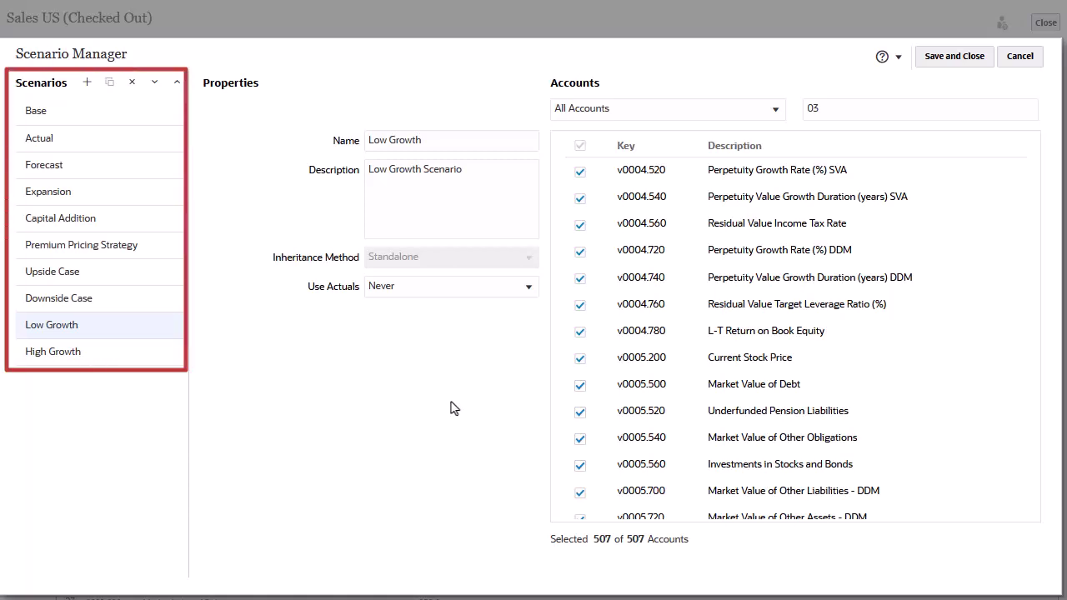
left_click(136, 358)
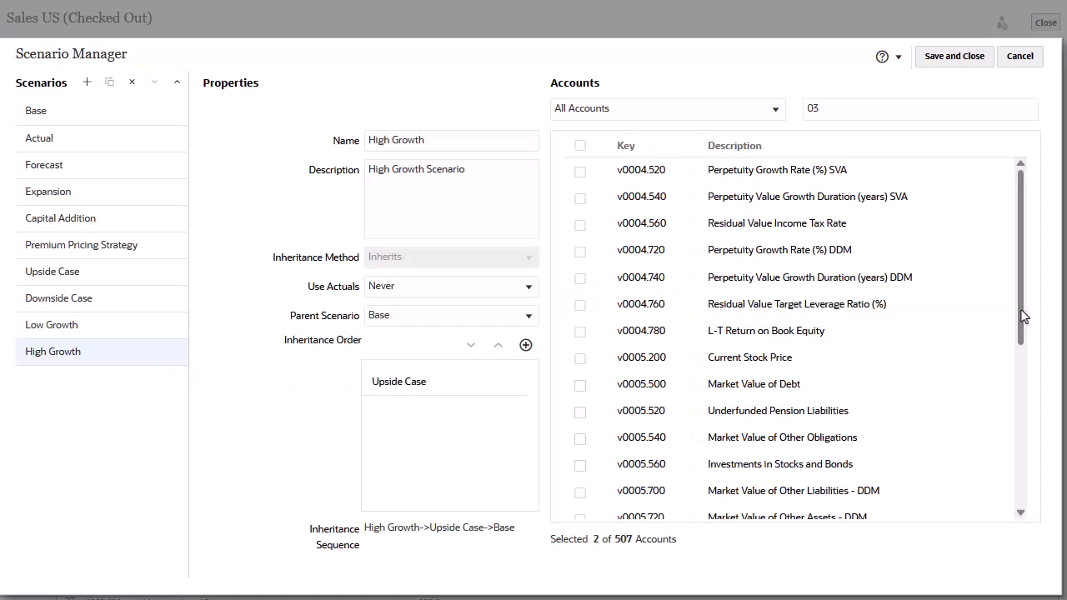
mouse_move(1023, 316)
left_mouse_down()
mouse_move(1023, 367)
mouse_move(1025, 308)
left_mouse_up()
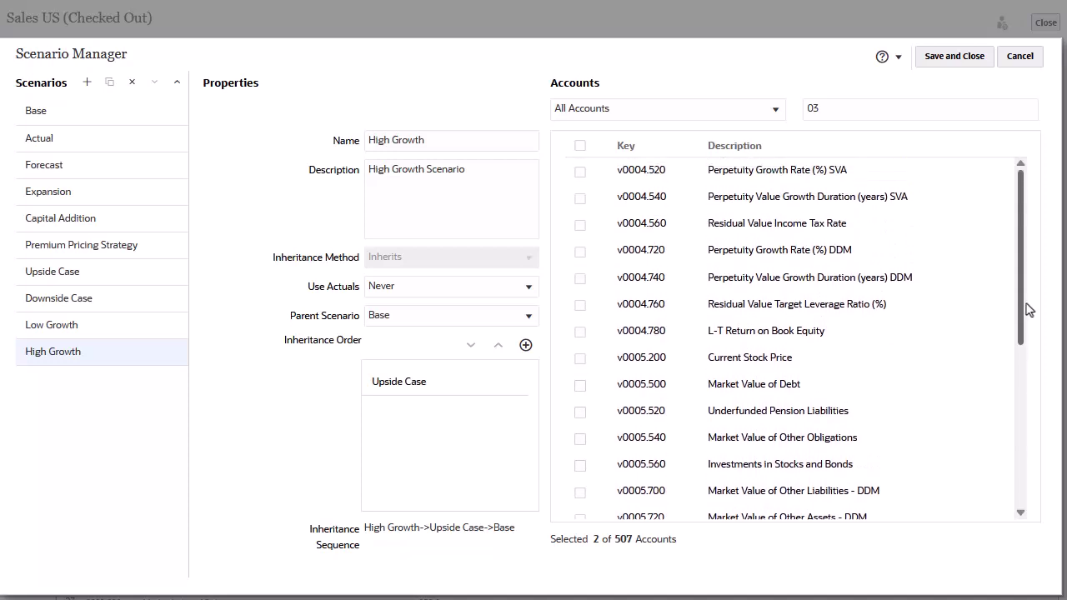
Switch to the account view for the High Growth scenario with the Standard dataview
left_click(948, 65)
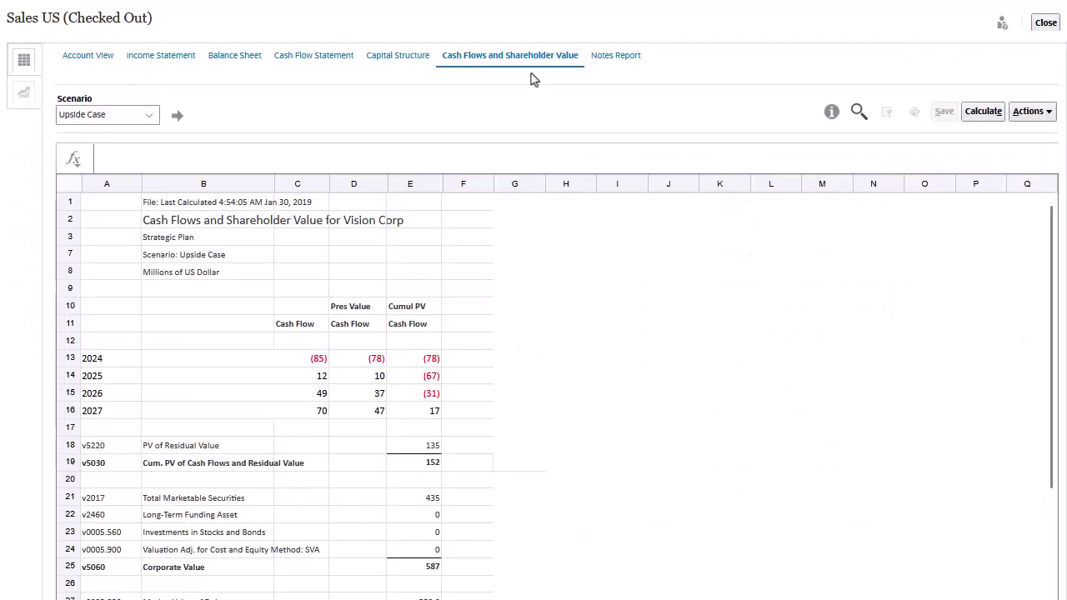
left_click(87, 60)
left_click(143, 114)
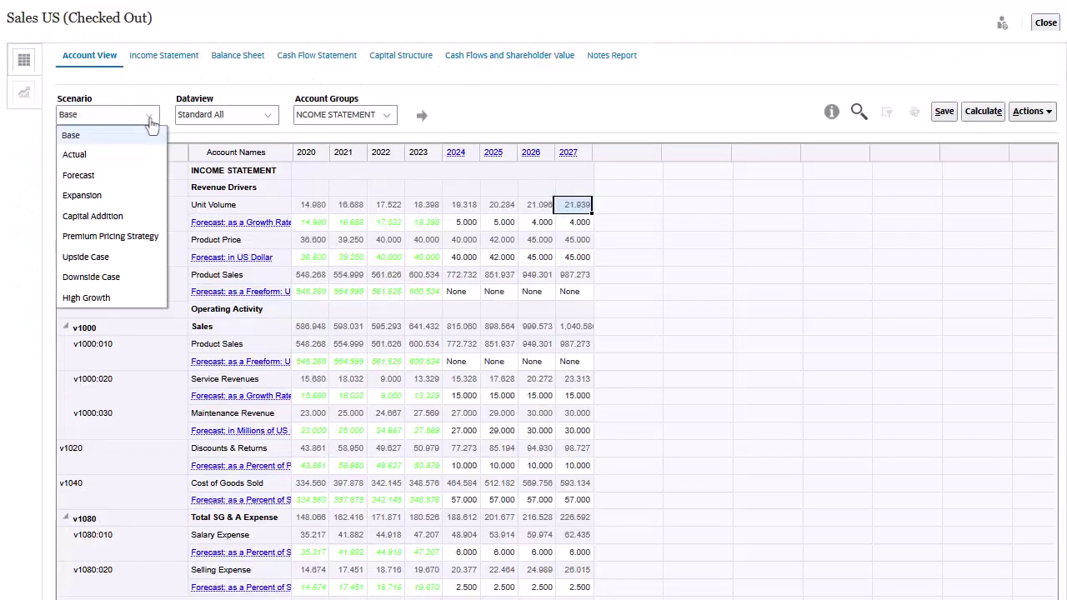
left_click(117, 300)
left_click(265, 117)
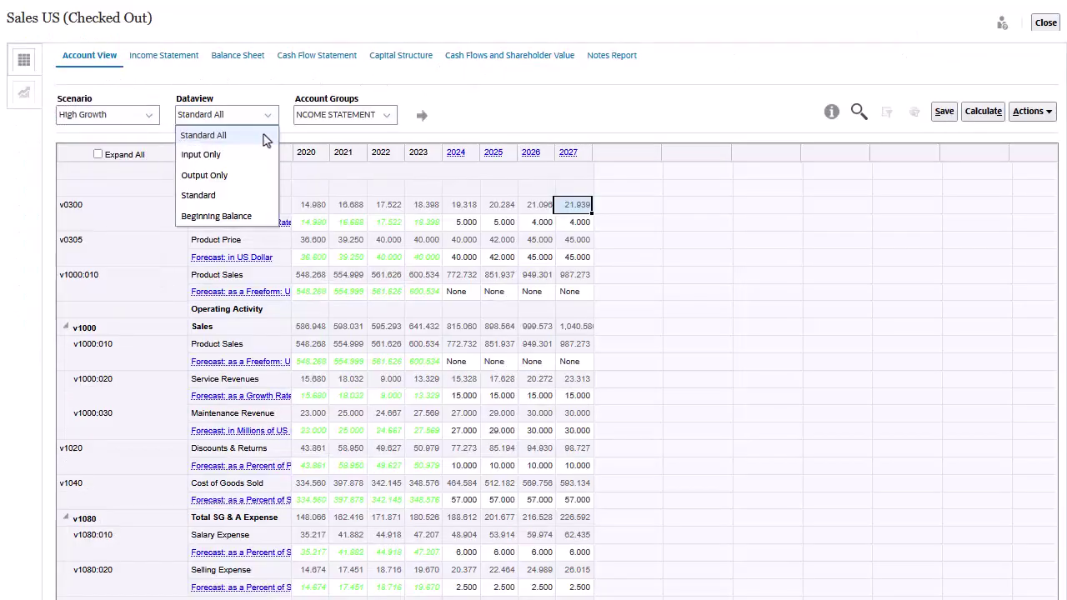
Limit account groups to Current Scenario Only, load the grid, and recalculate the current scenario
left_click(240, 194)
left_click(388, 117)
scroll(390, 147, "up", 2)
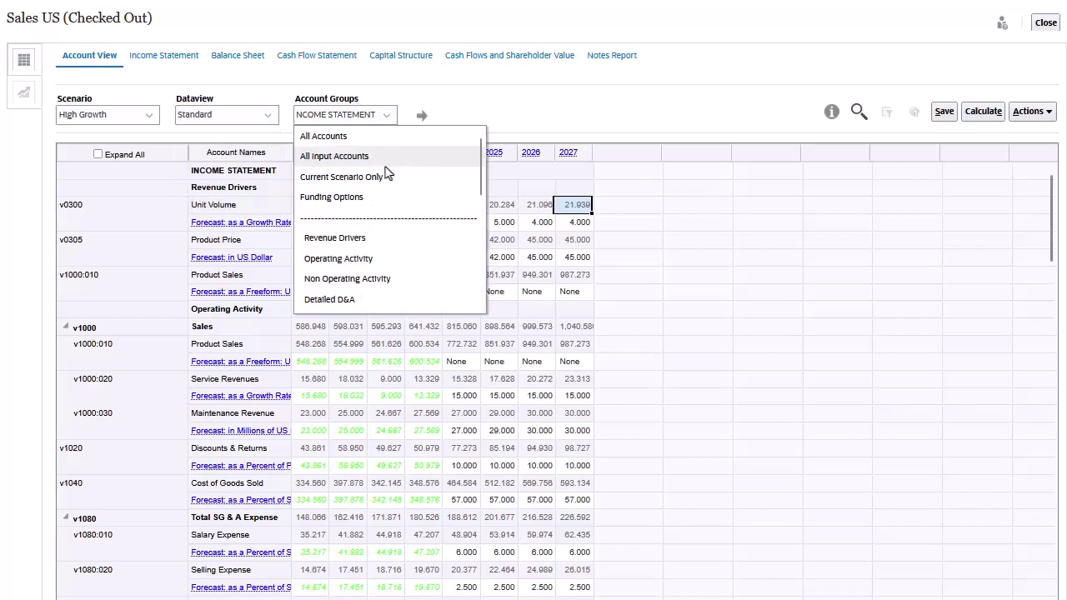
left_click(386, 178)
left_click(423, 115)
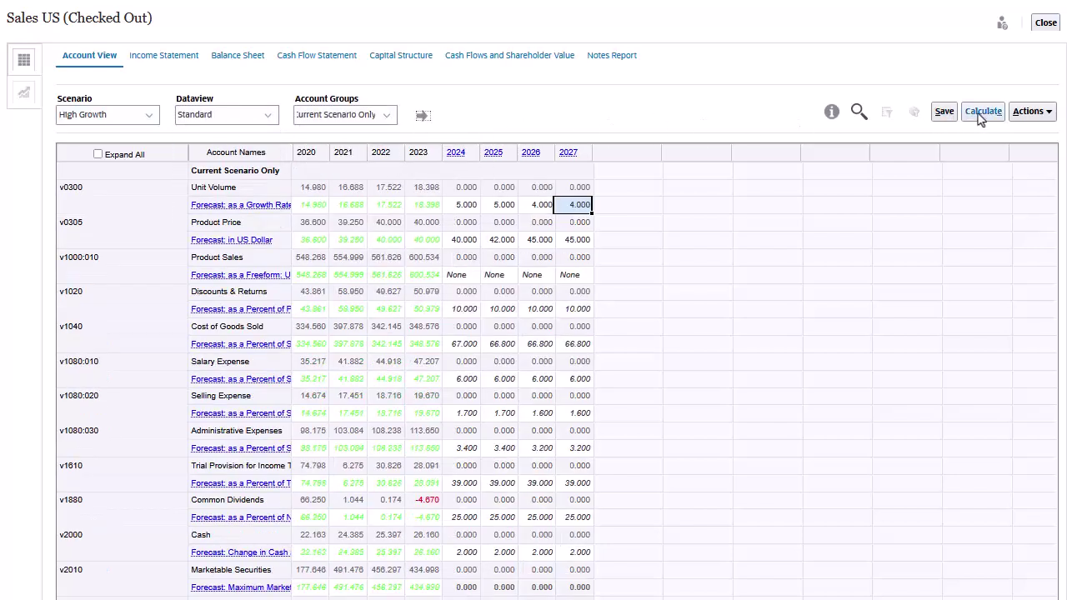
left_click(980, 112)
left_click(948, 135)
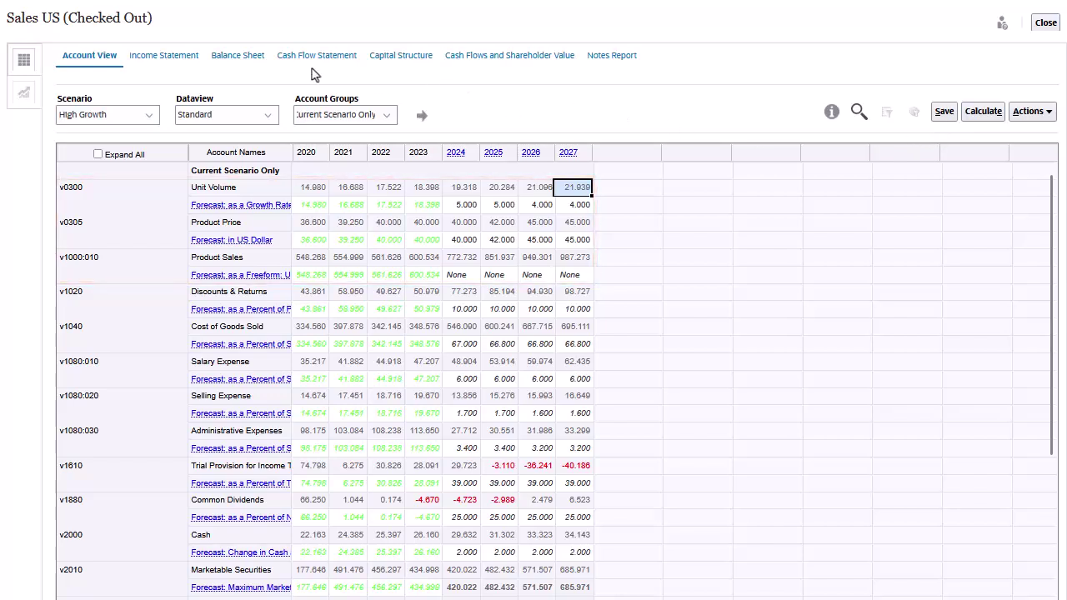
left_click(188, 58)
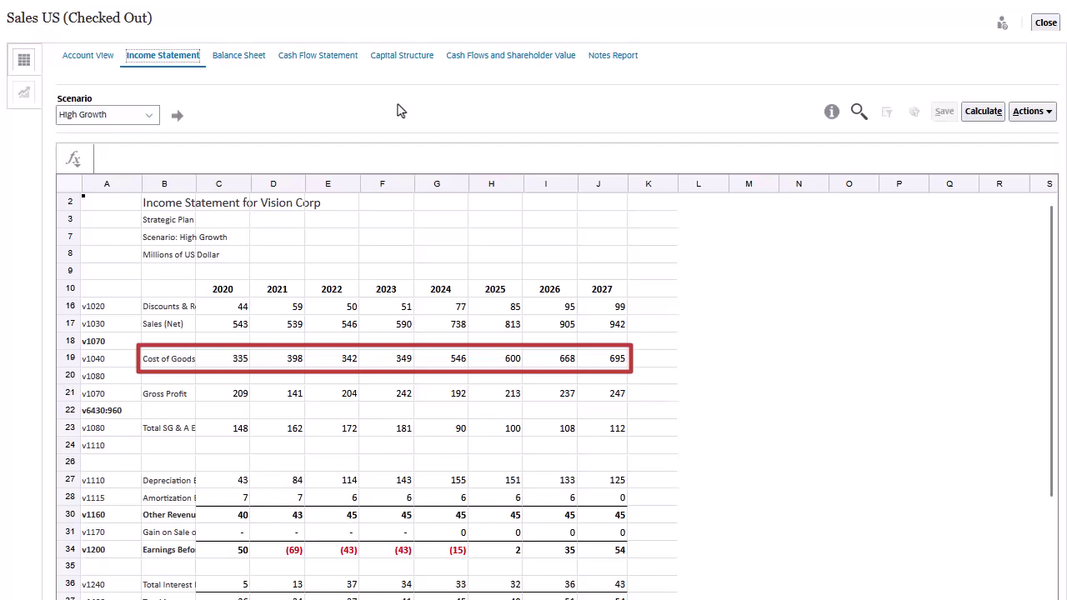
left_click(87, 56)
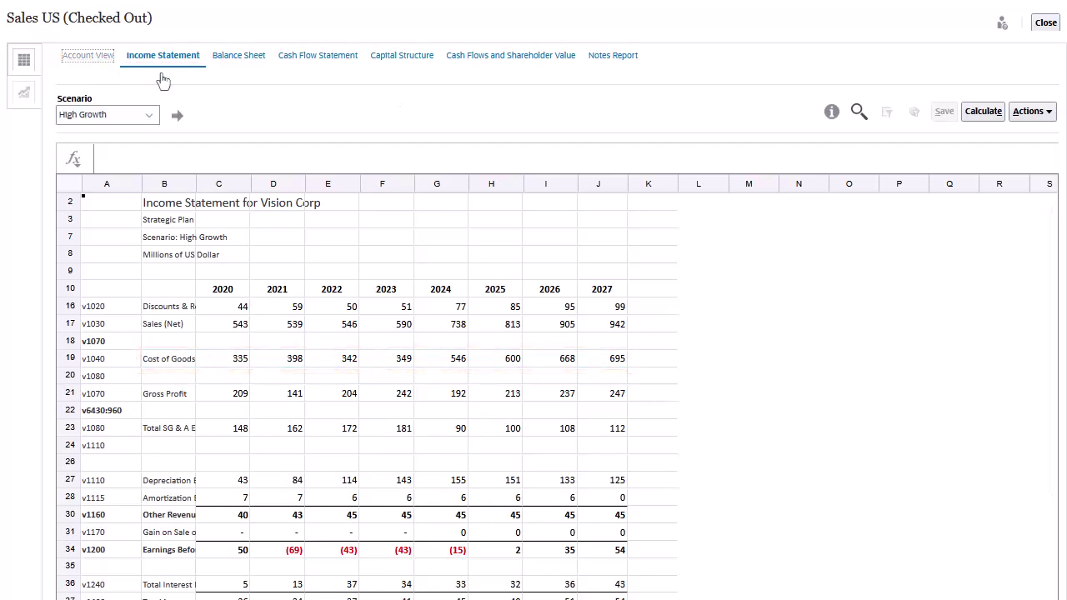
Enter Unit Volume growth rates of 12, 14 and 16 for 2025, 2026 and 2027
left_click(497, 204)
type("12")
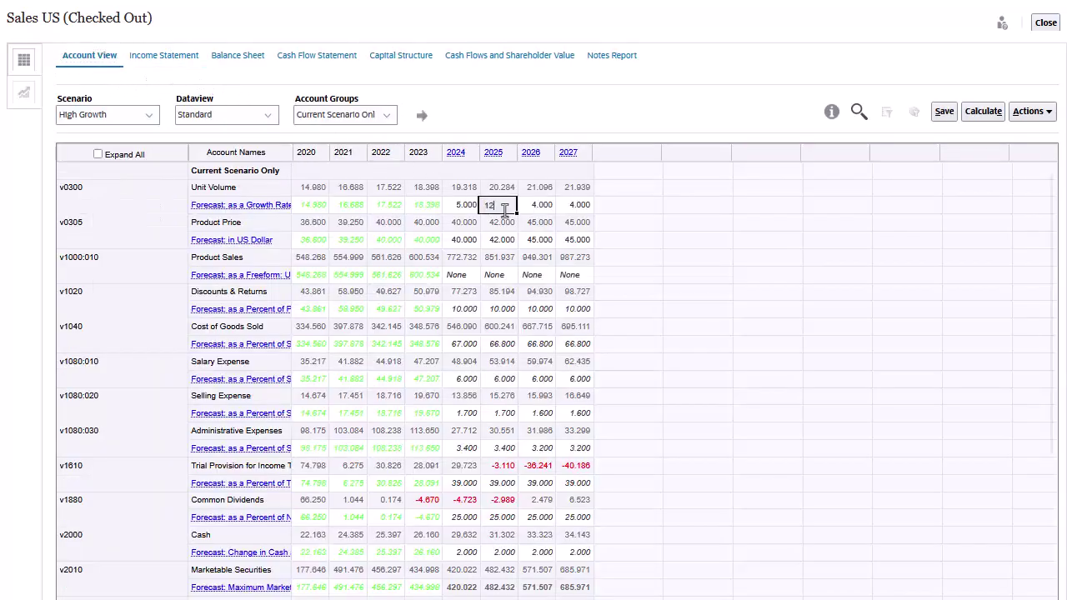
left_click(543, 206)
type("14")
left_click(579, 205)
type("16")
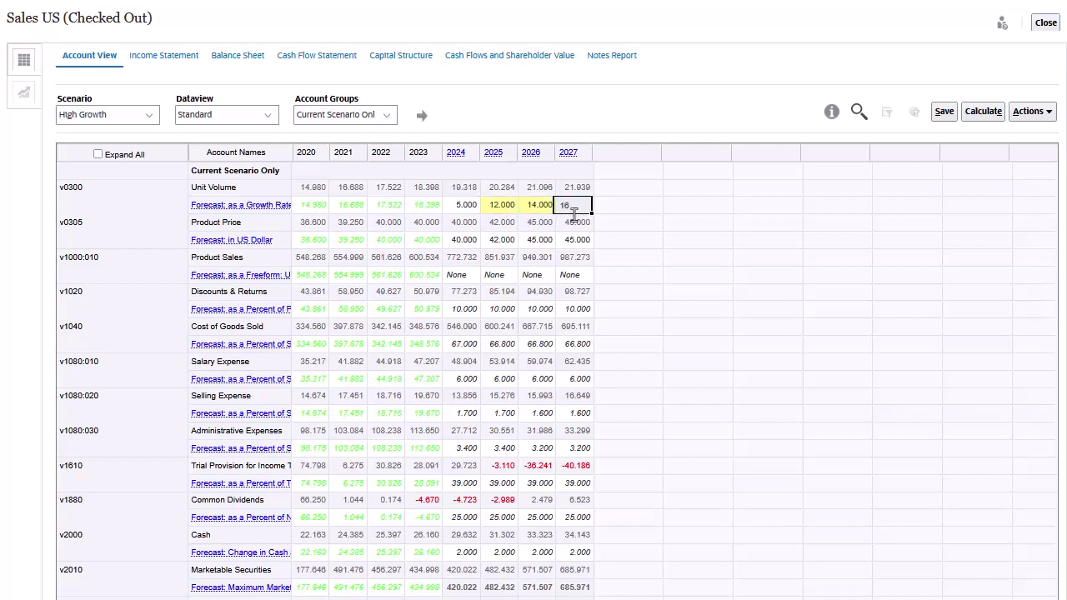
left_click(695, 239)
Recalculate and save High Growth, then check the Income Statement (2027 COGS 991)
left_click(943, 111)
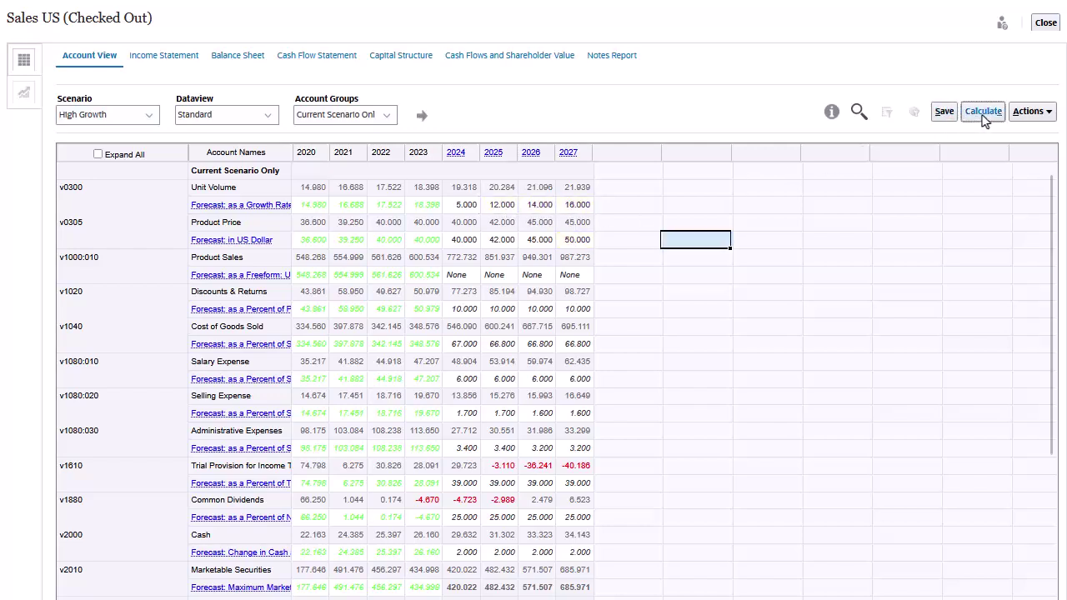
left_click(983, 111)
left_click(950, 134)
left_click(944, 112)
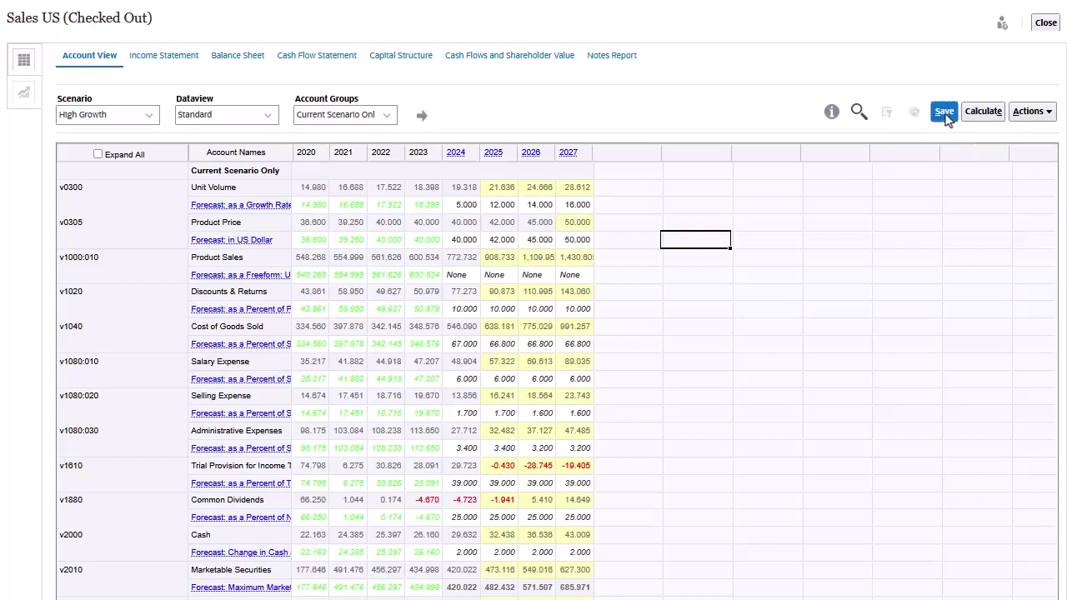
left_click(163, 55)
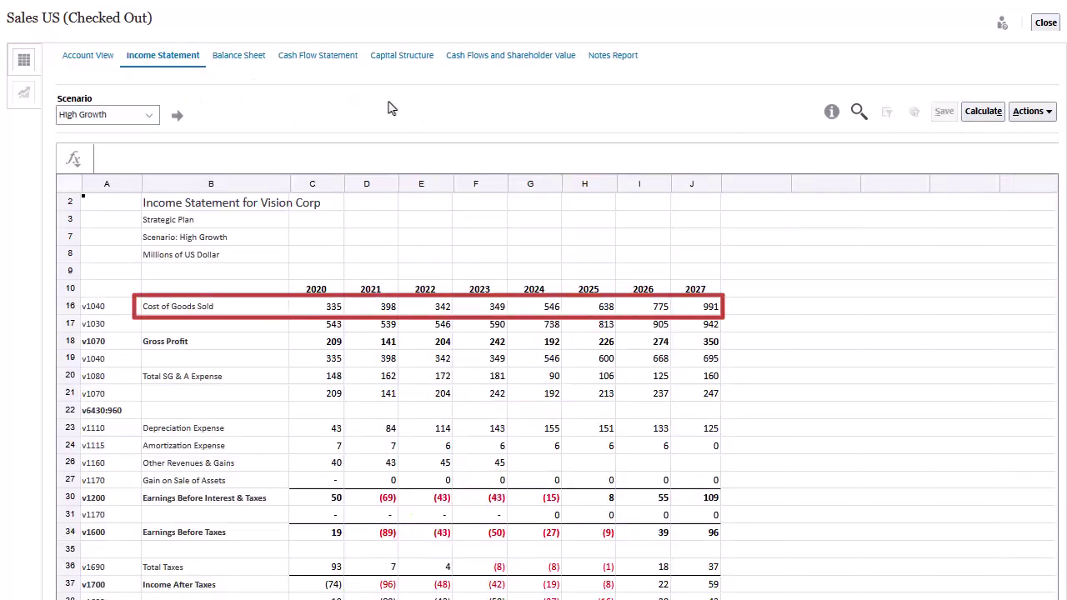
left_click(89, 56)
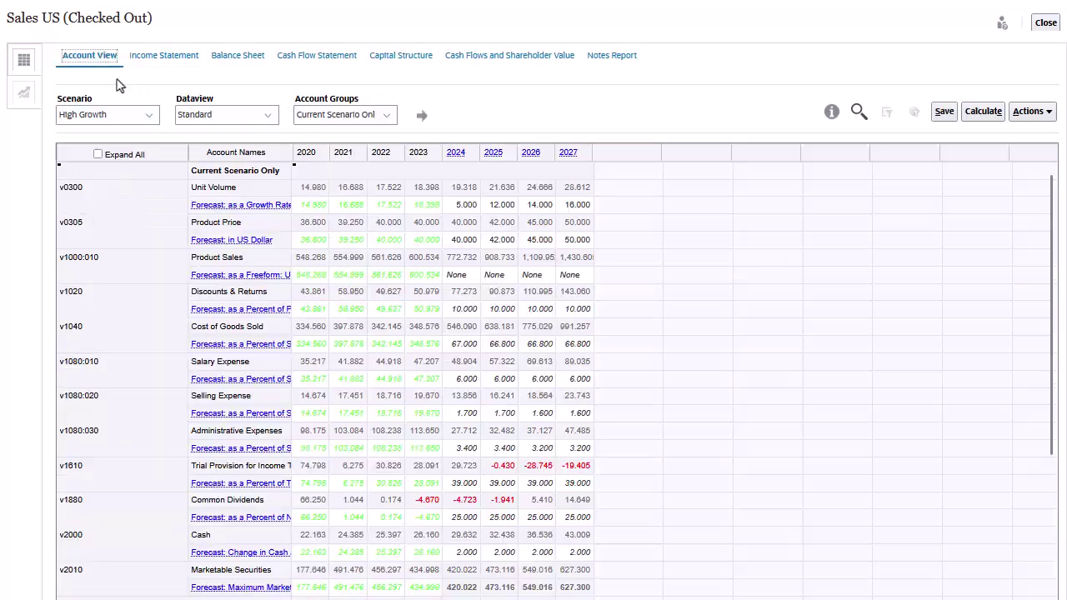
left_click(150, 117)
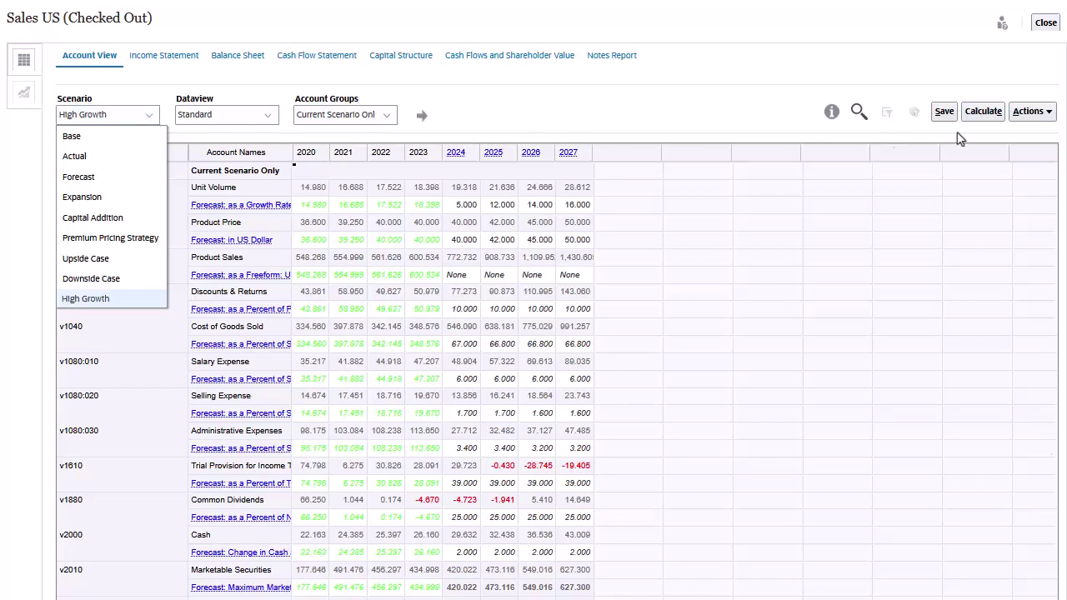
In the Scenario Manager, move High Growth up three places to sit after Base and Actual
left_click(1048, 114)
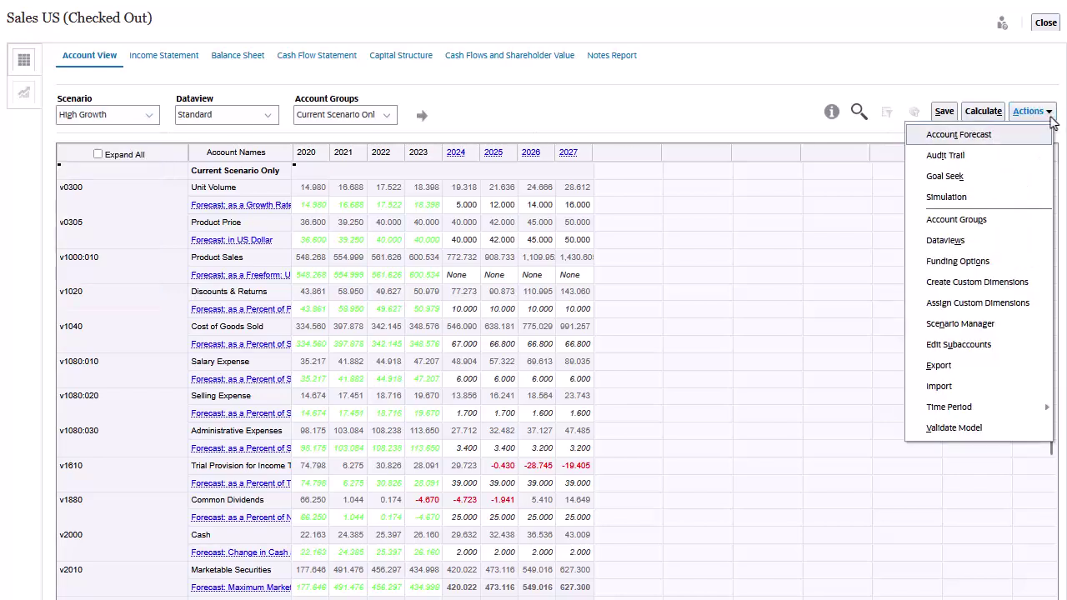
left_click(982, 326)
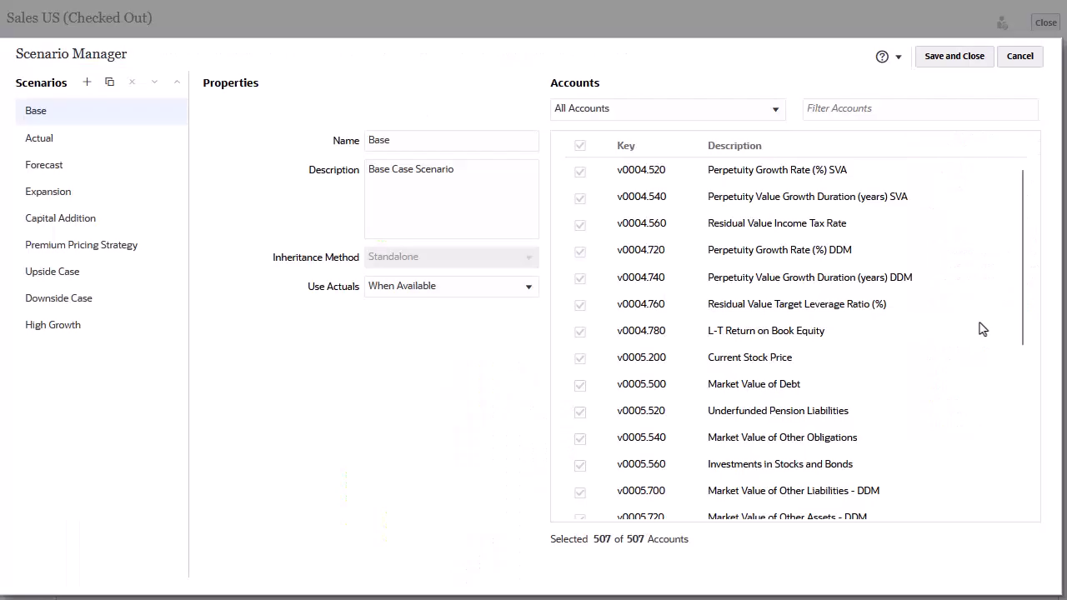
left_click(130, 330)
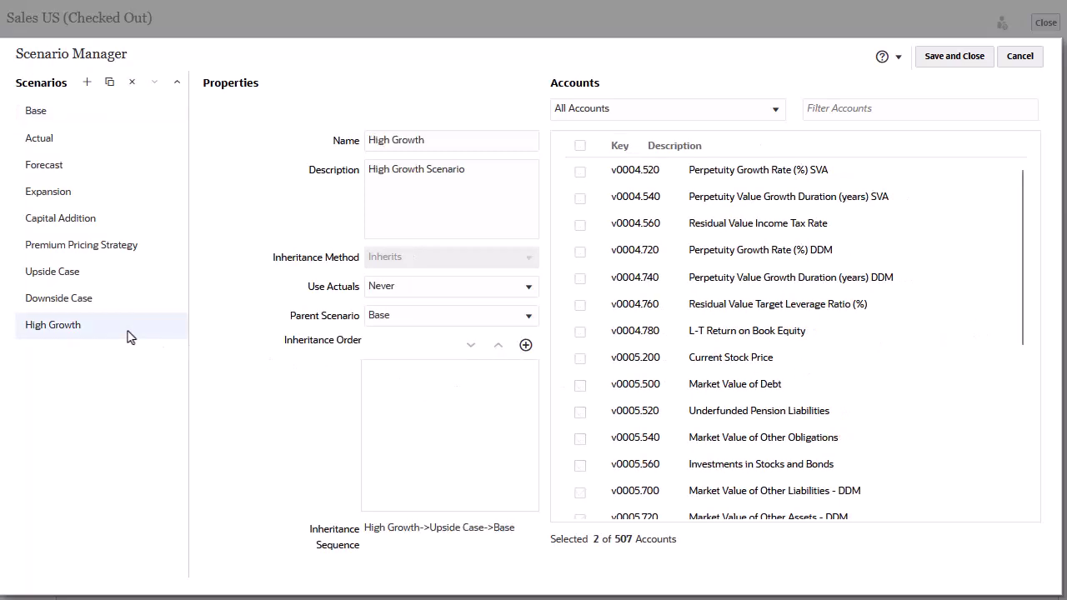
left_click(177, 82)
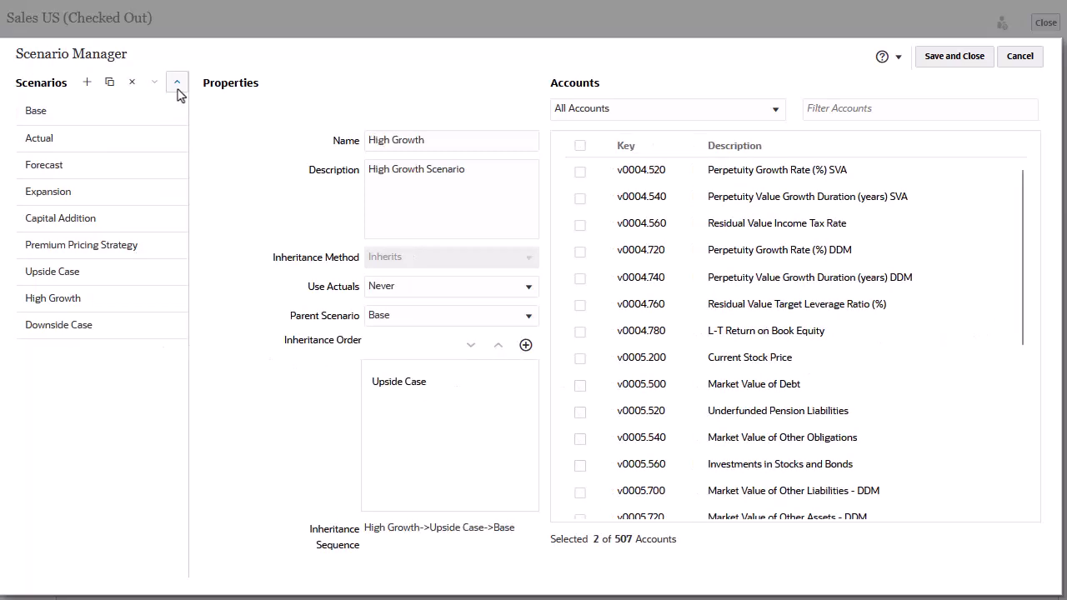
left_click(176, 82)
left_click(177, 81)
left_click(177, 82)
left_click(177, 81)
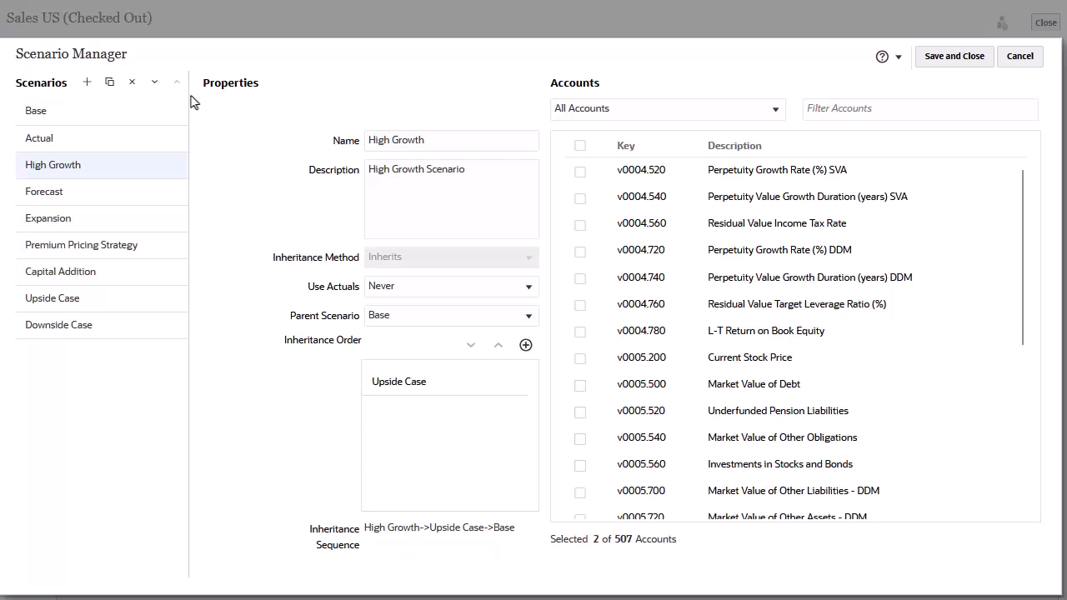
Save and close the Scenario Manager, then confirm High Growth is listed third among scenarios
left_click(957, 58)
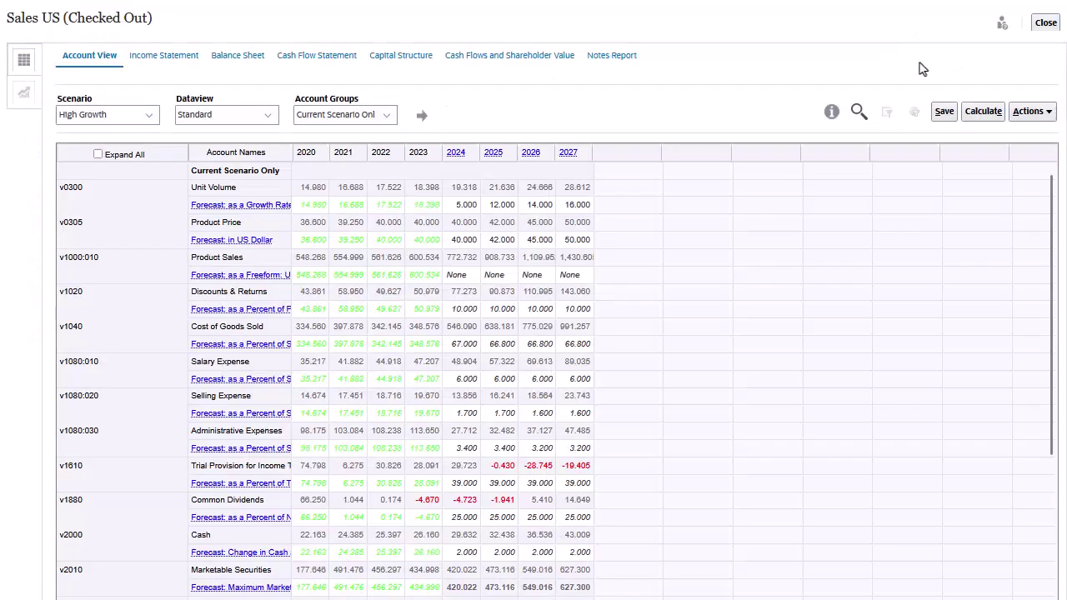
left_click(150, 117)
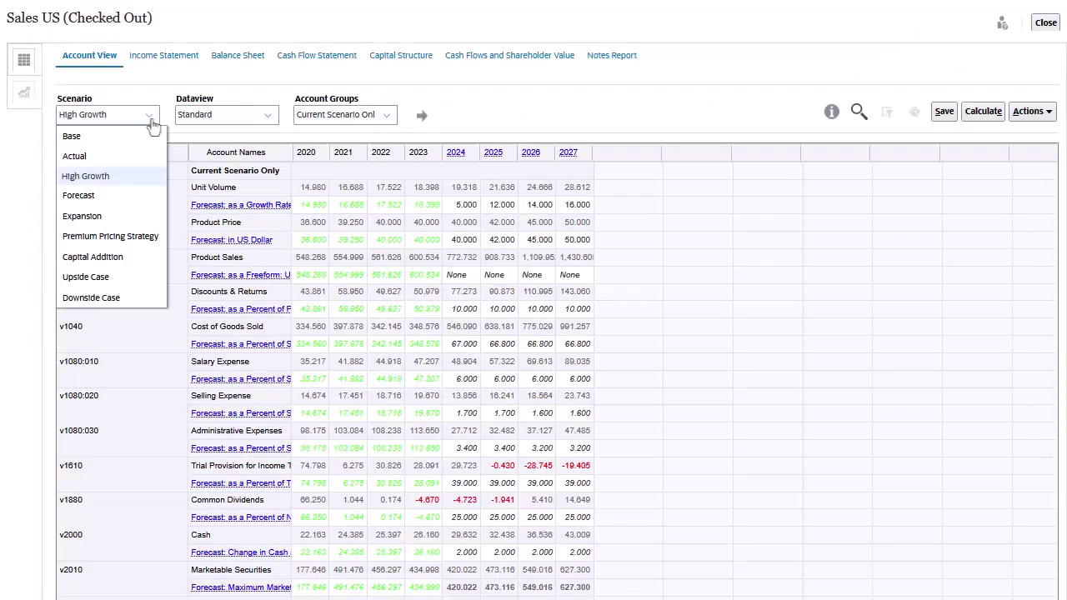